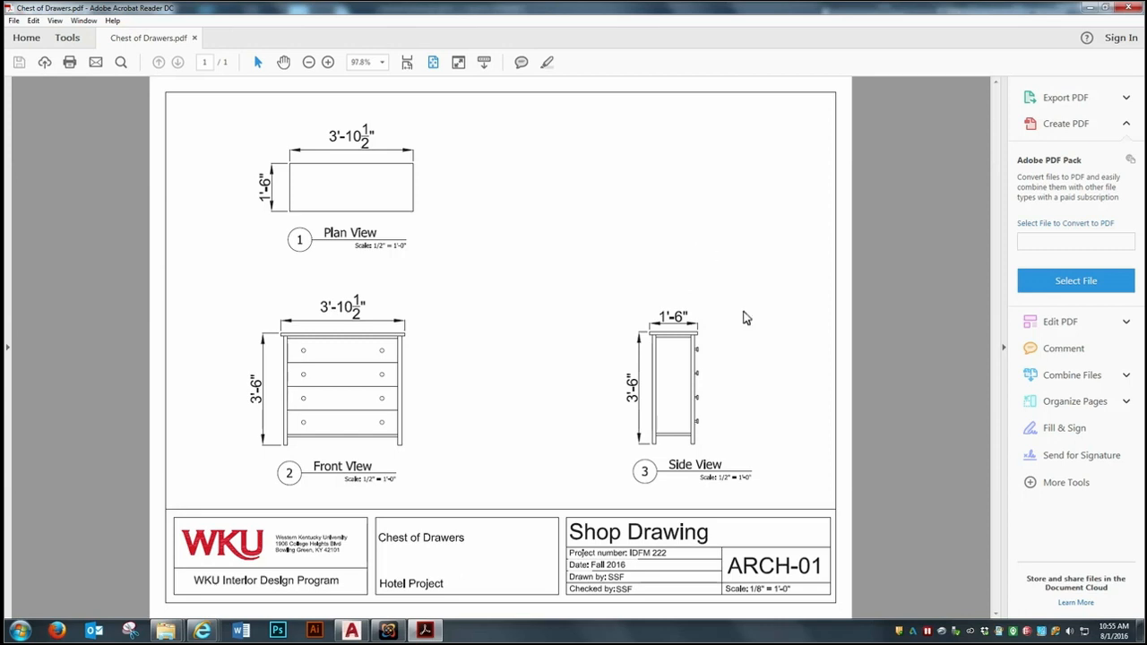
Switch to AutoCAD, create a new drawing from the acad template and turn off its grid.
{"action": "left_click", "coordinate": [1086, 7]}
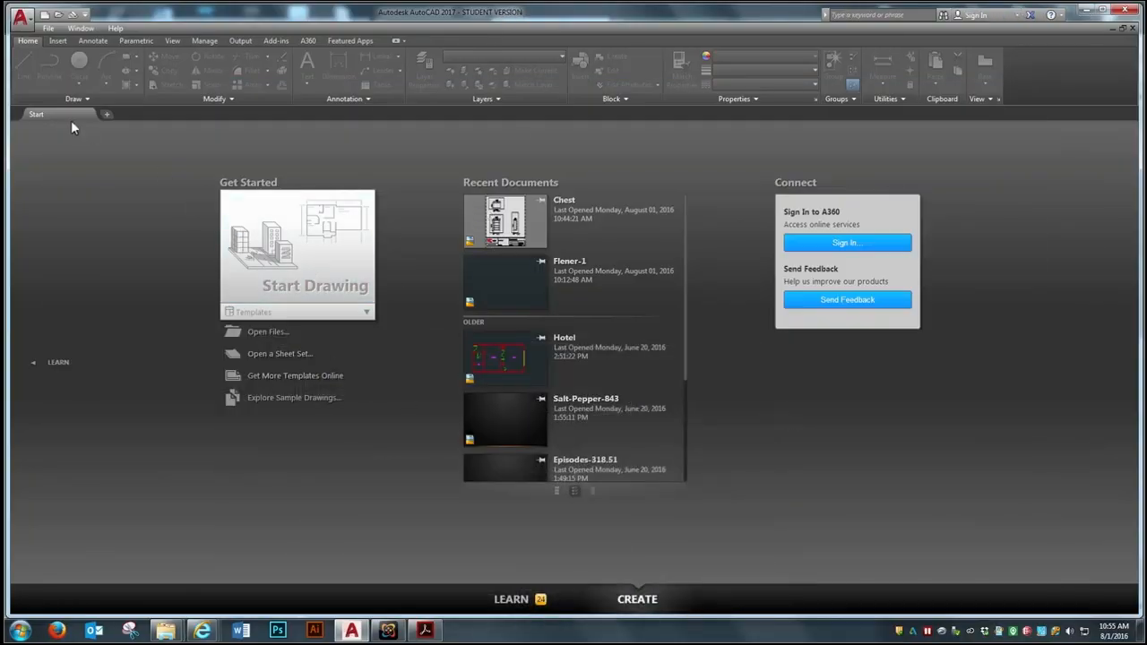
{"action": "left_click", "coordinate": [48, 28]}
{"action": "left_click", "coordinate": [59, 43]}
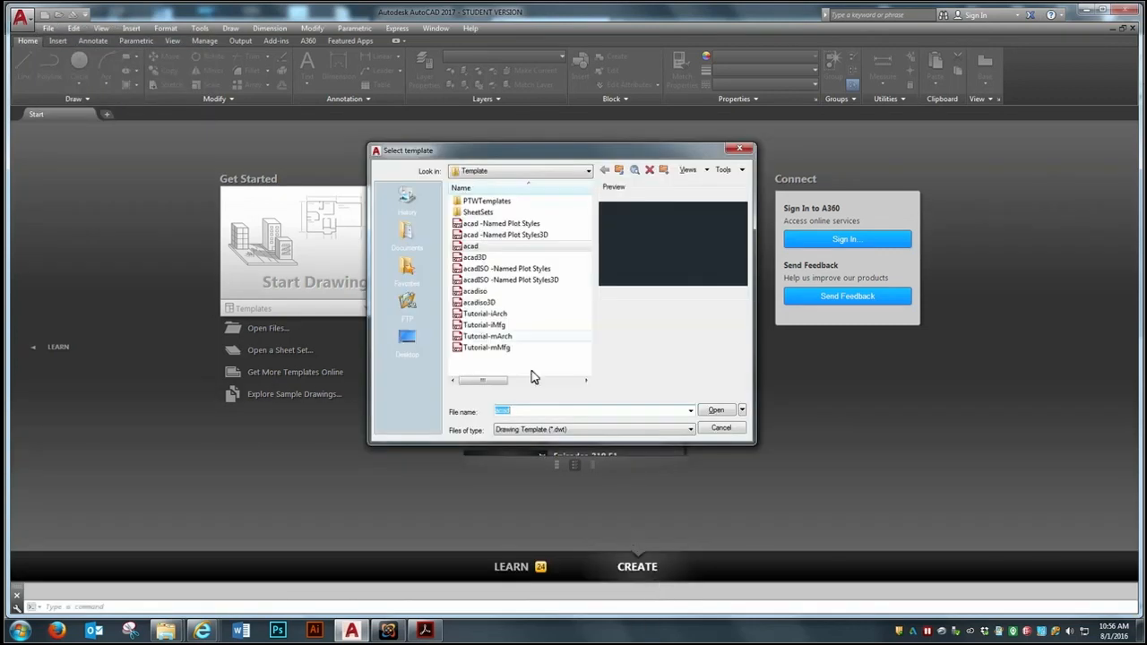
{"action": "left_click", "coordinate": [717, 410]}
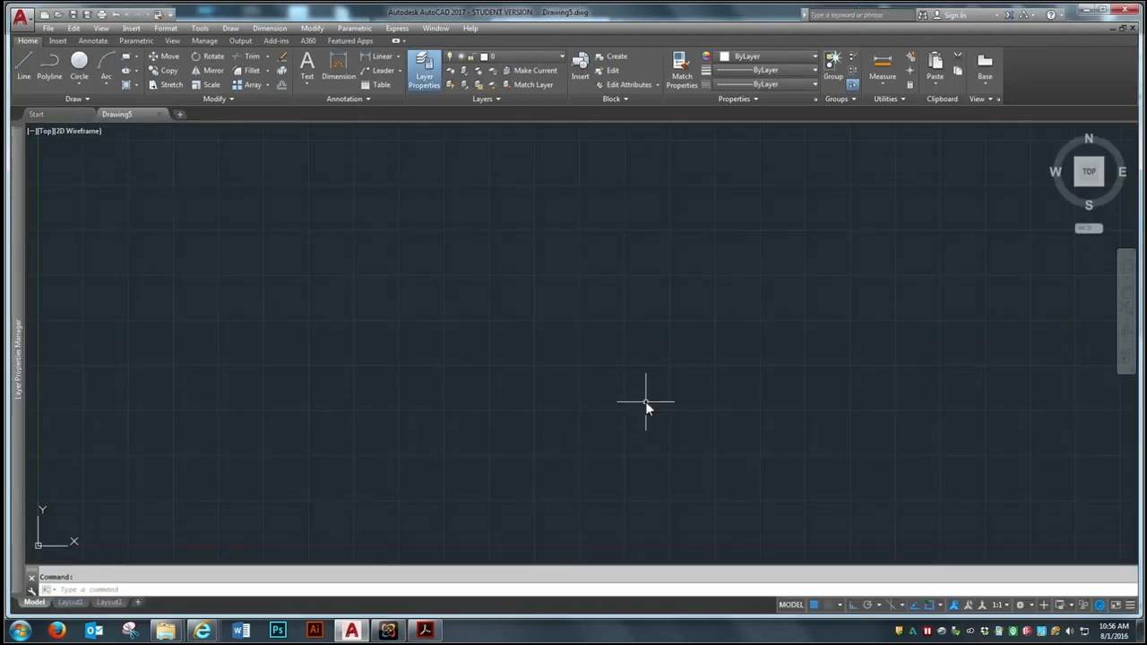
{"action": "left_click", "coordinate": [814, 606]}
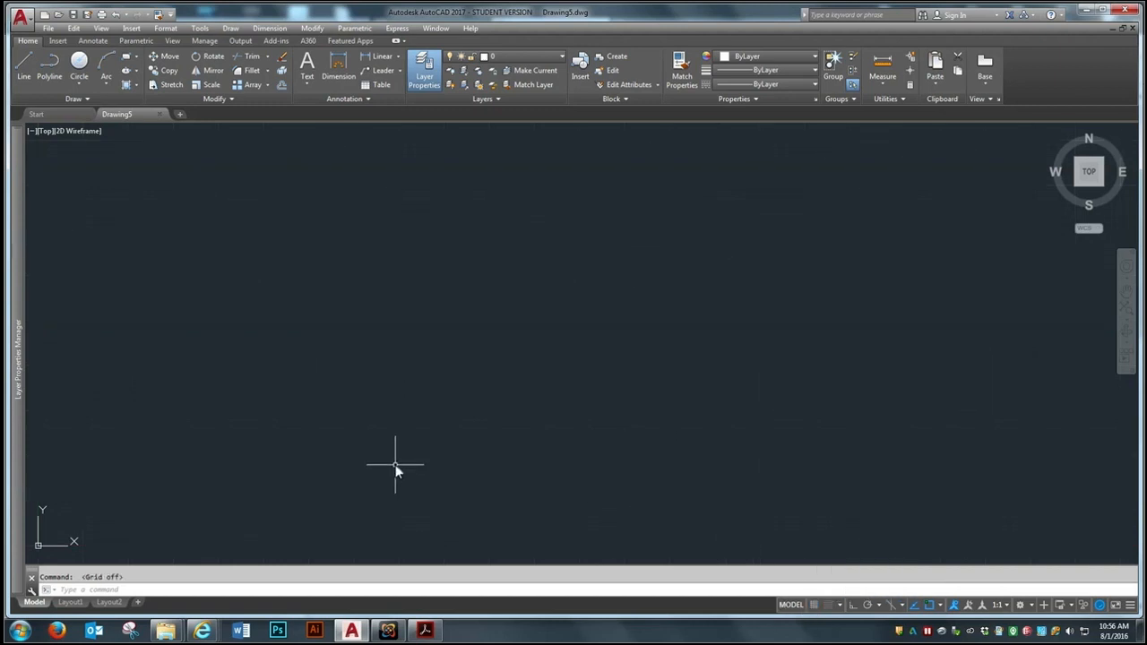
Set the drawing's length unit type to Architectural.
{"action": "left_click", "coordinate": [164, 29]}
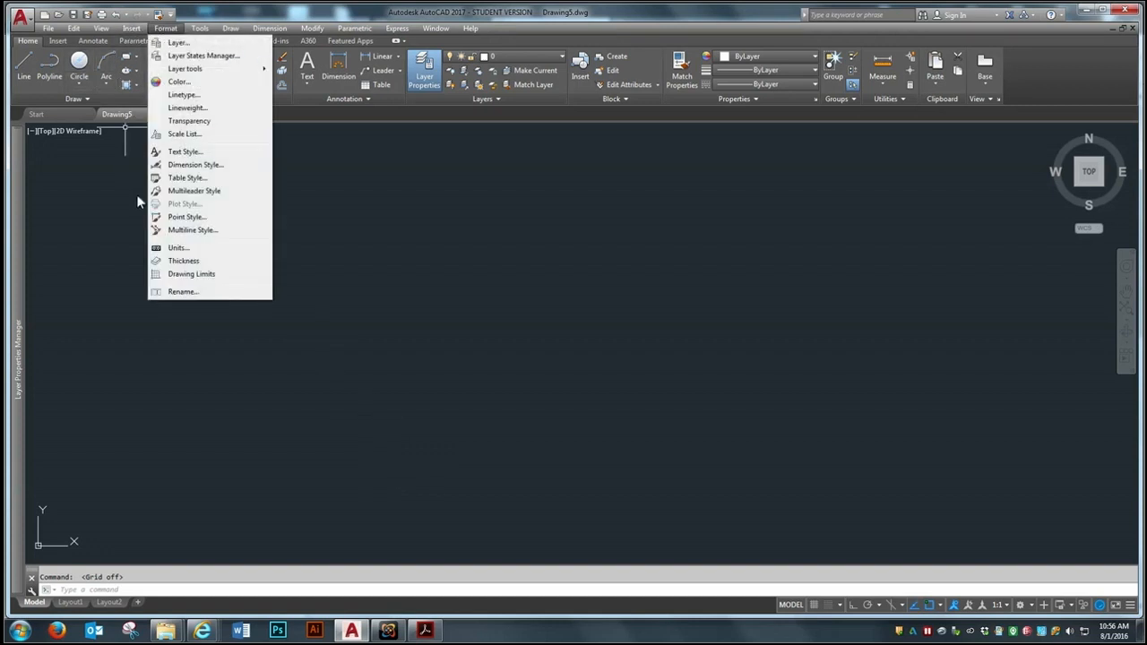
{"action": "left_click", "coordinate": [170, 252]}
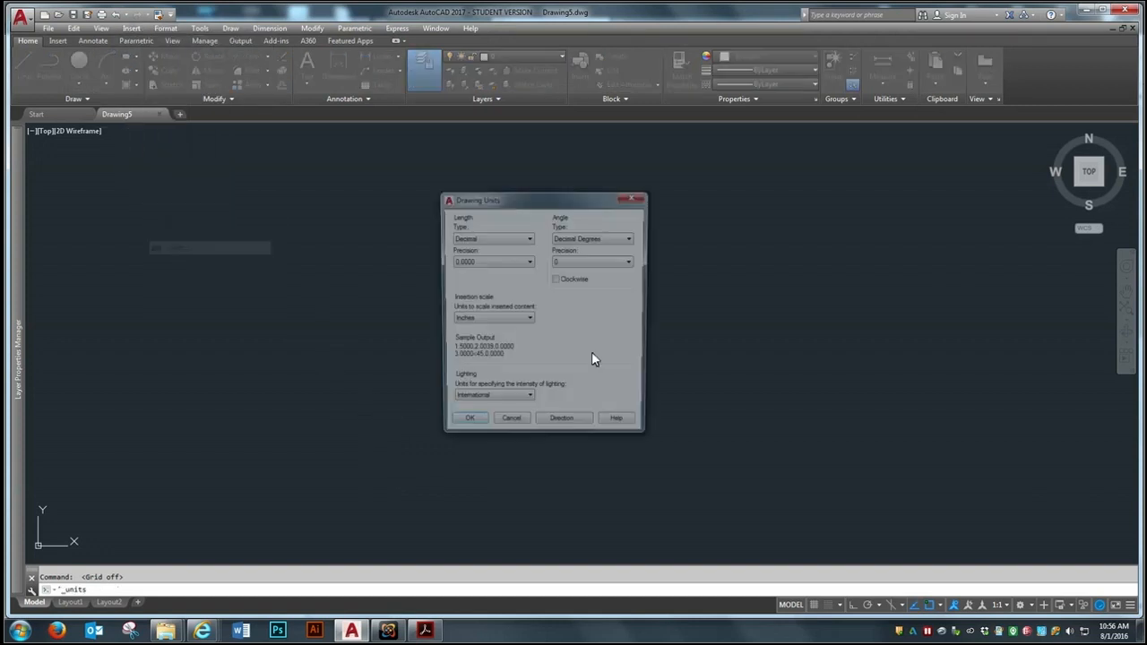
{"action": "left_click", "coordinate": [509, 237]}
{"action": "left_click", "coordinate": [484, 249]}
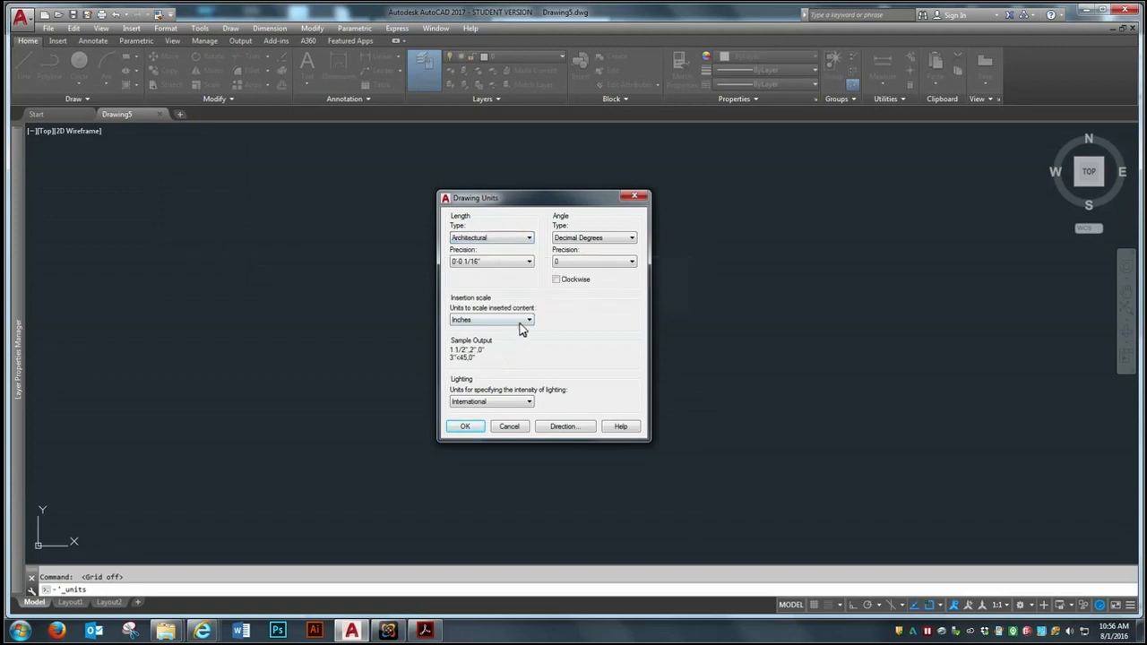
{"action": "left_click", "coordinate": [466, 427]}
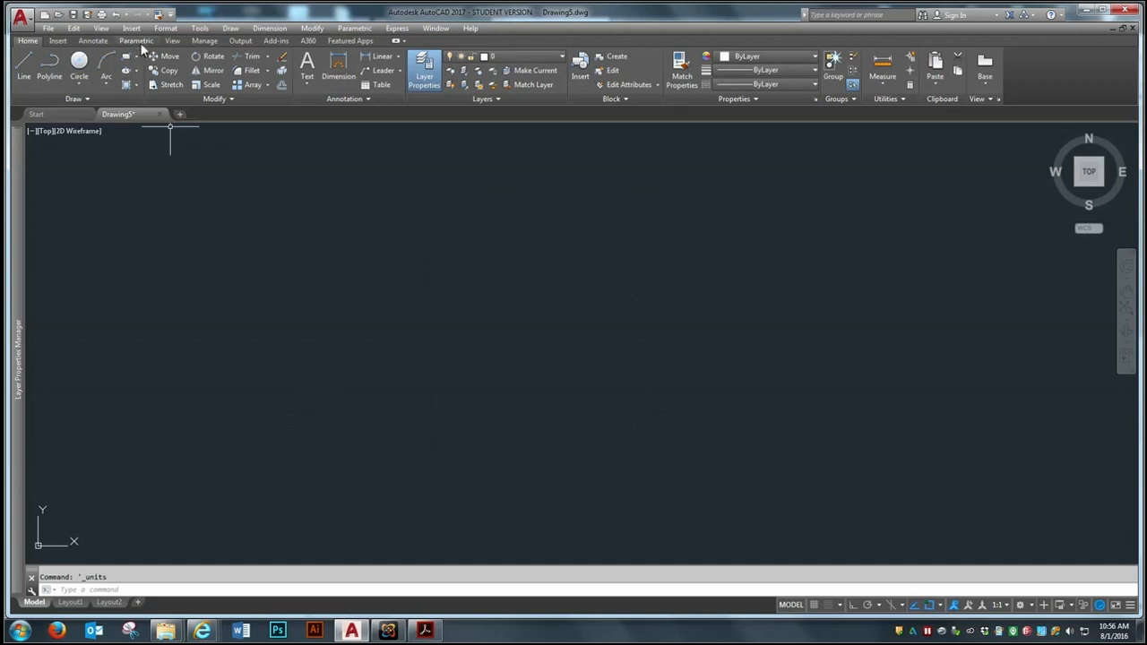
Set the model space limits from the default origin corner to 10' by 10' and fit the view to the whole drawing area.
{"action": "left_click", "coordinate": [161, 29]}
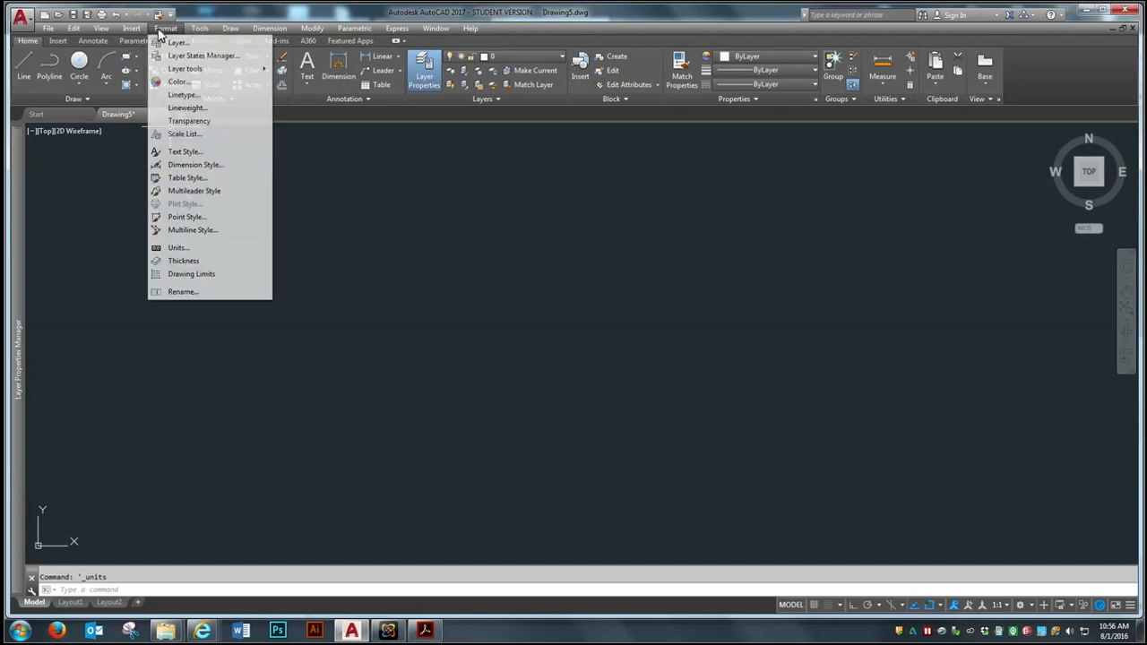
{"action": "left_click", "coordinate": [177, 275]}
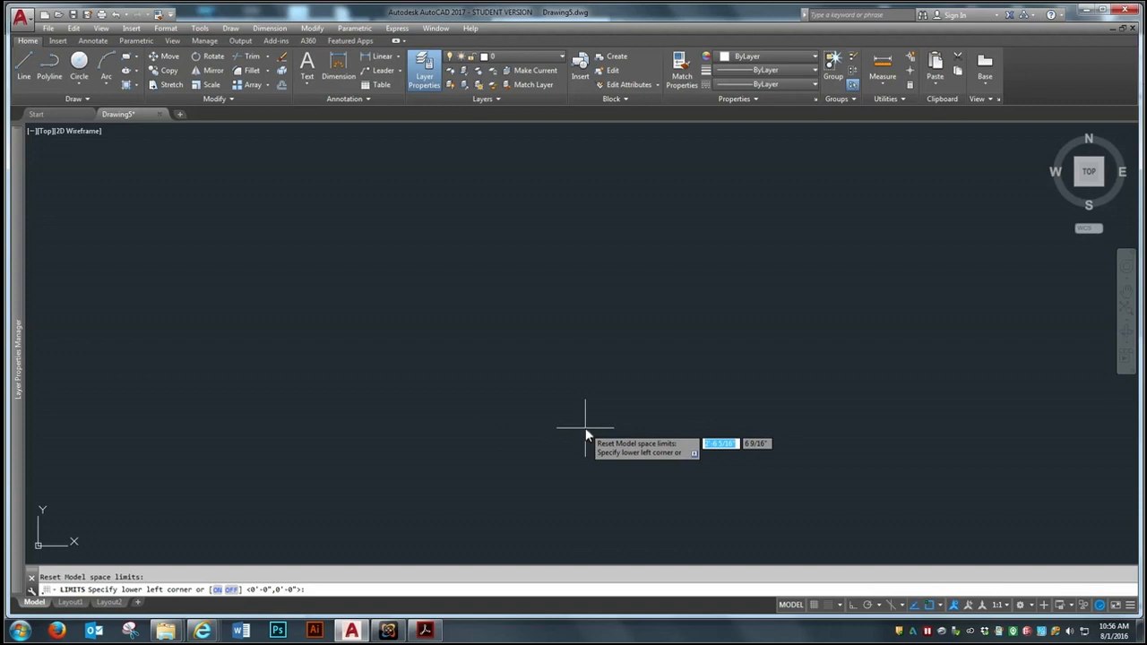
{"action": "key", "text": "Return"}
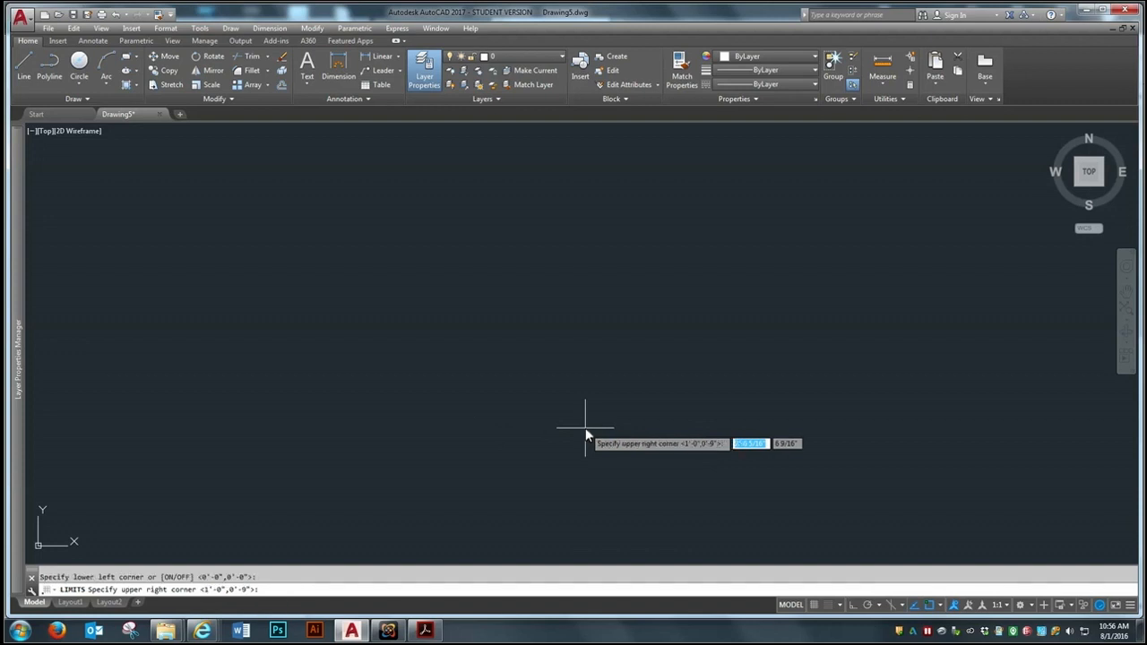
{"action": "type", "text": "10'"}
{"action": "key", "text": "Tab"}
{"action": "type", "text": "10'"}
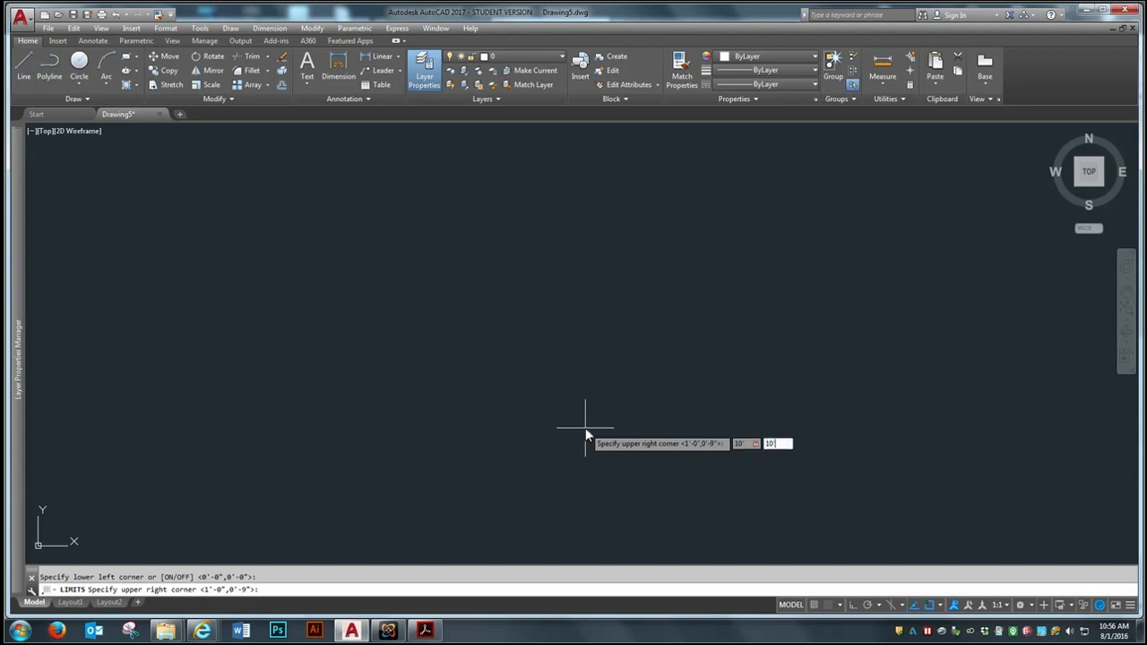
{"action": "key", "text": "Return"}
{"action": "type", "text": "z"}
{"action": "key", "text": "Return"}
{"action": "type", "text": "a"}
{"action": "key", "text": "Return"}
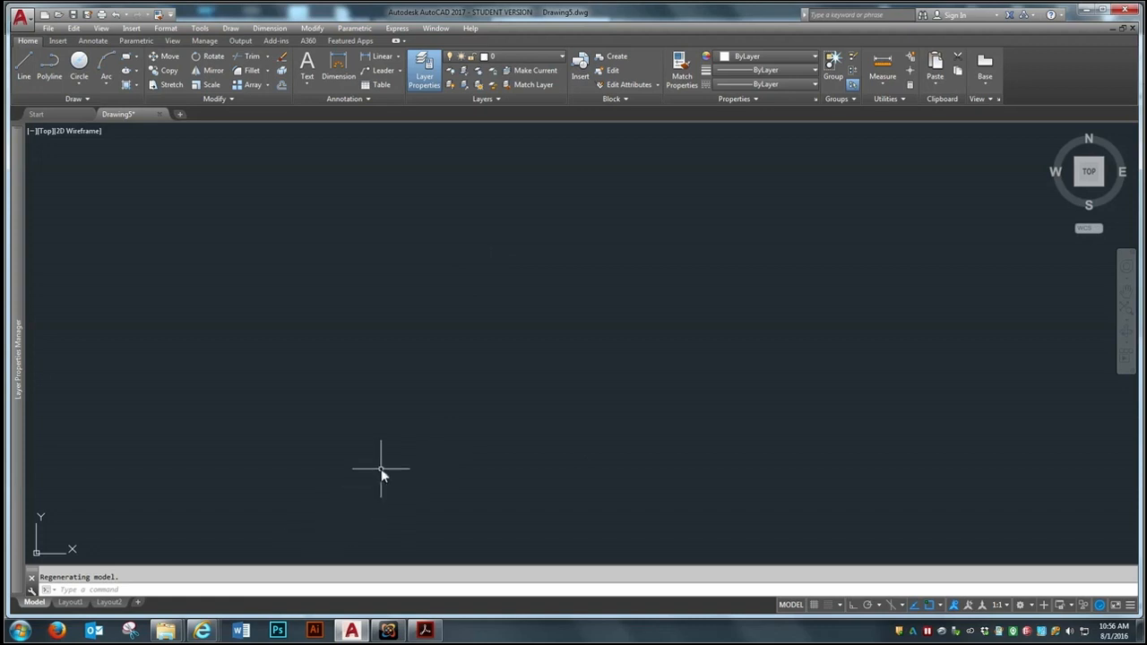
Run the layer script WKUIDLayer.scr from the Desktop folder and end the layer command it leaves open.
{"action": "type", "text": "script"}
{"action": "key", "text": "Return"}
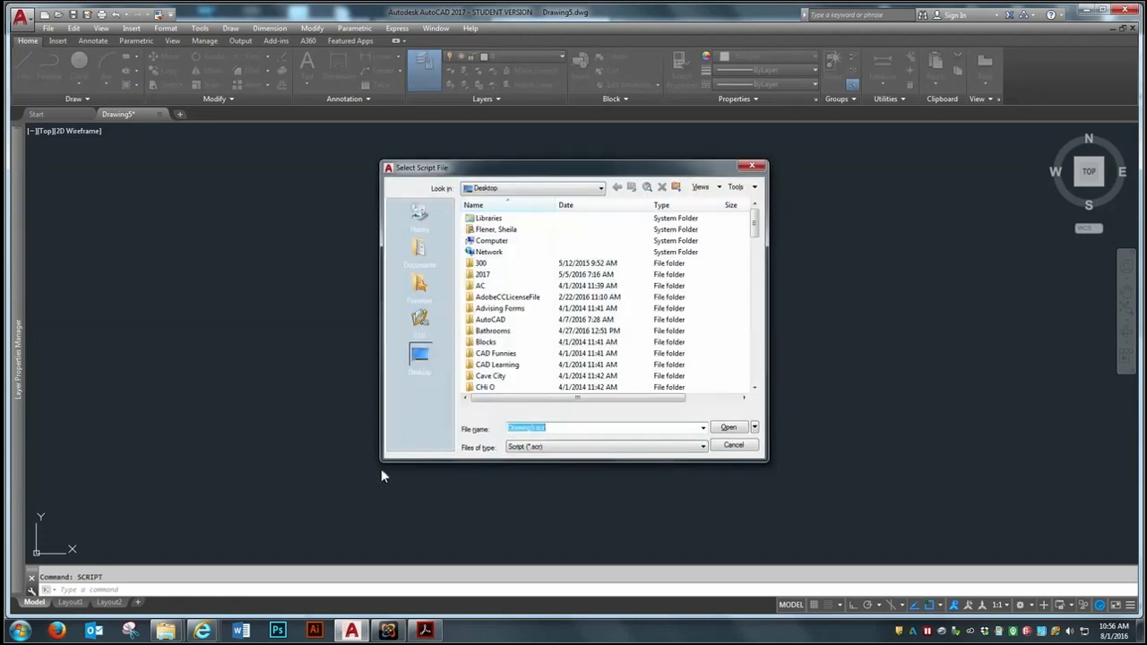
{"action": "left_click_drag", "start_coordinate": [757, 242], "coordinate": [758, 370]}
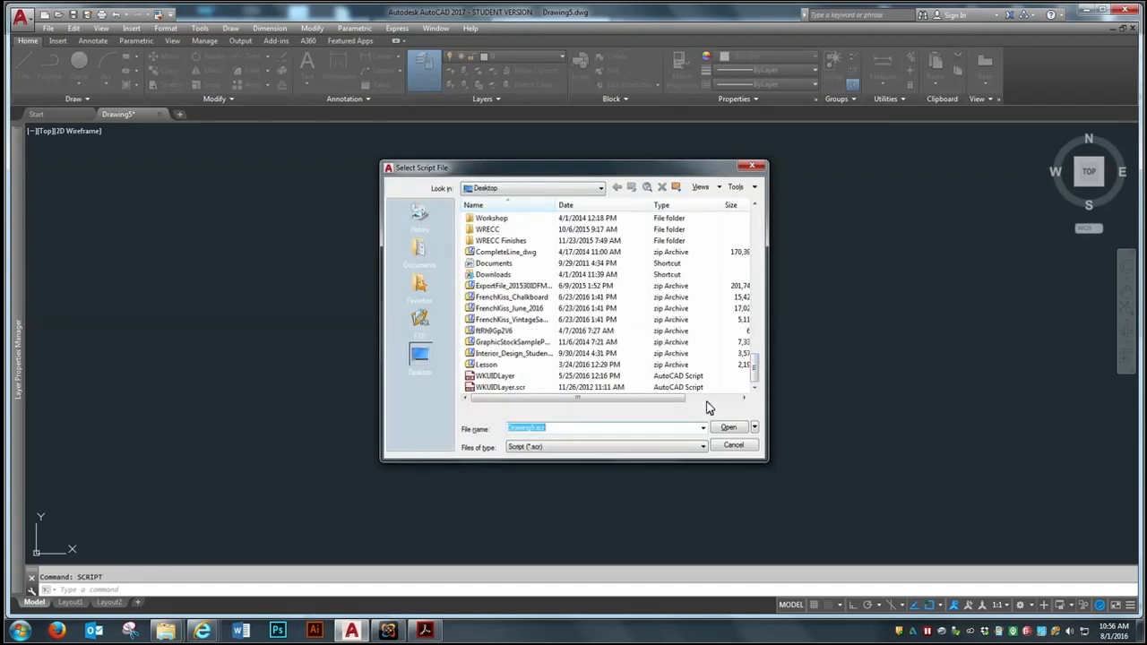
{"action": "left_click", "coordinate": [521, 389]}
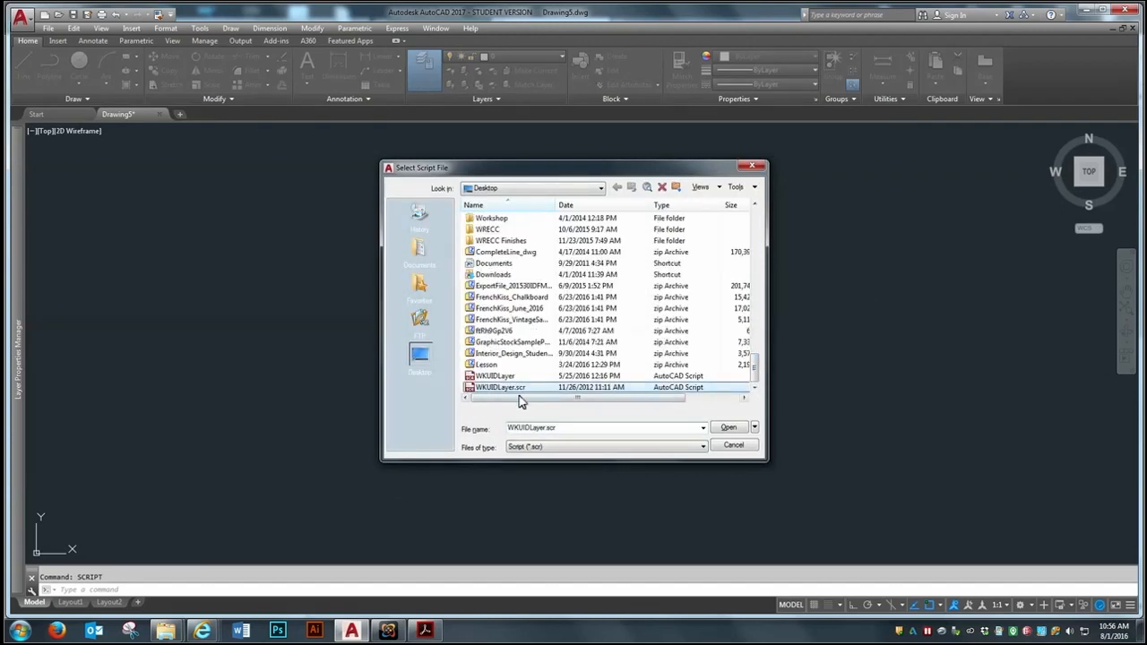
{"action": "left_click", "coordinate": [726, 427]}
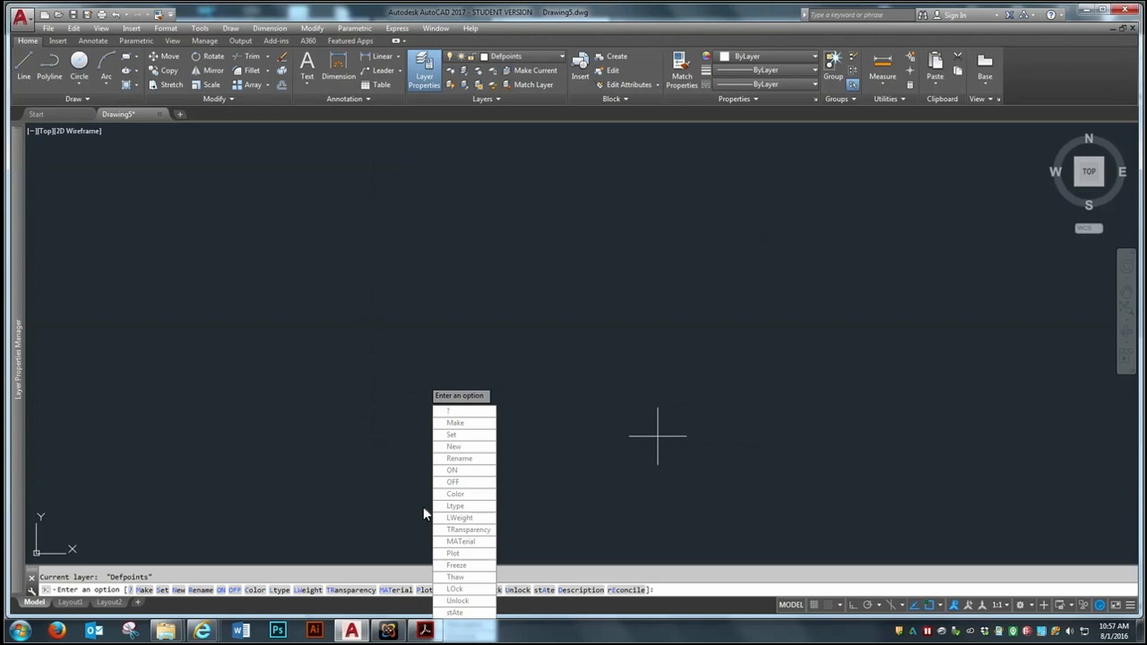
{"action": "key", "text": "Escape"}
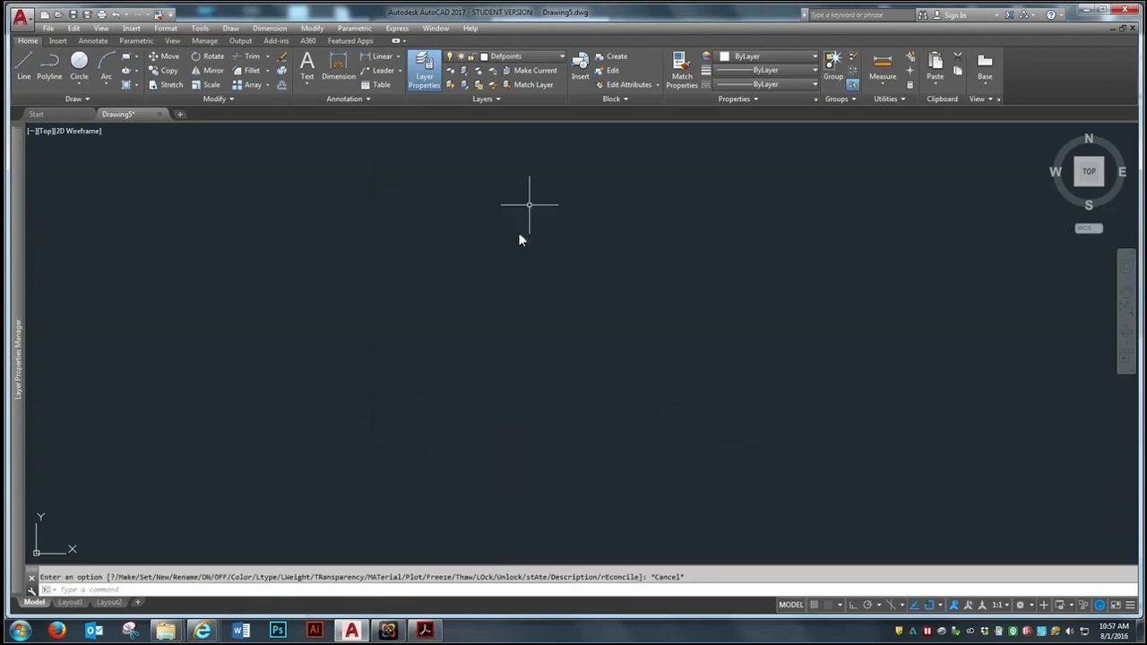
Make A-Furn the current layer and turn on Ortho mode.
{"action": "left_click", "coordinate": [563, 55]}
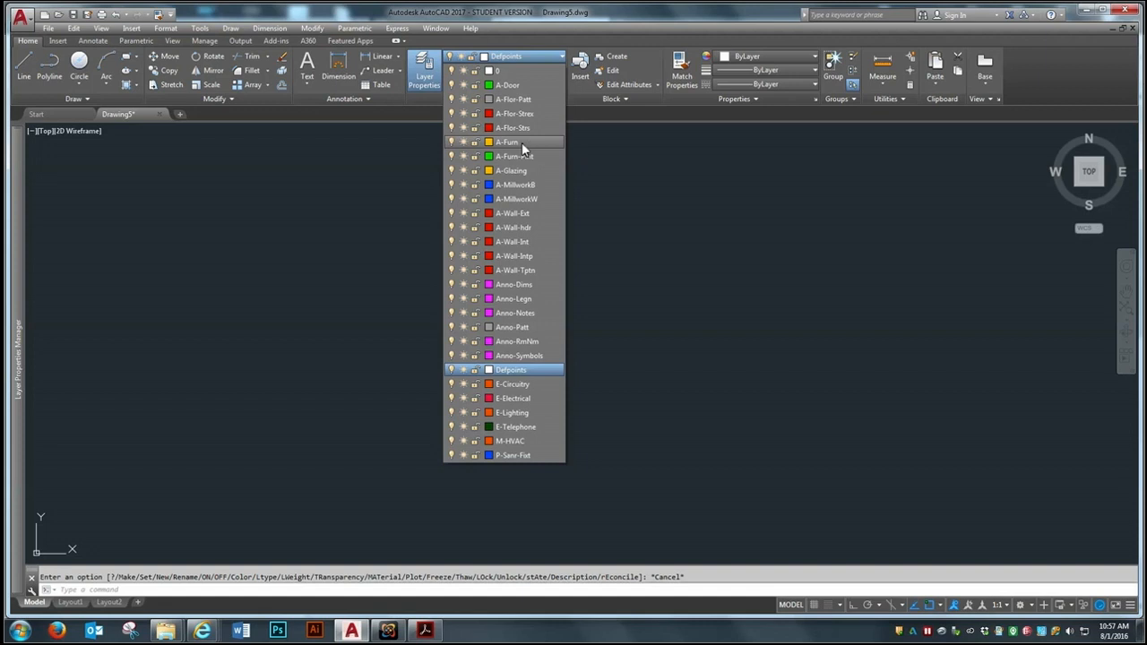
{"action": "left_click", "coordinate": [526, 142]}
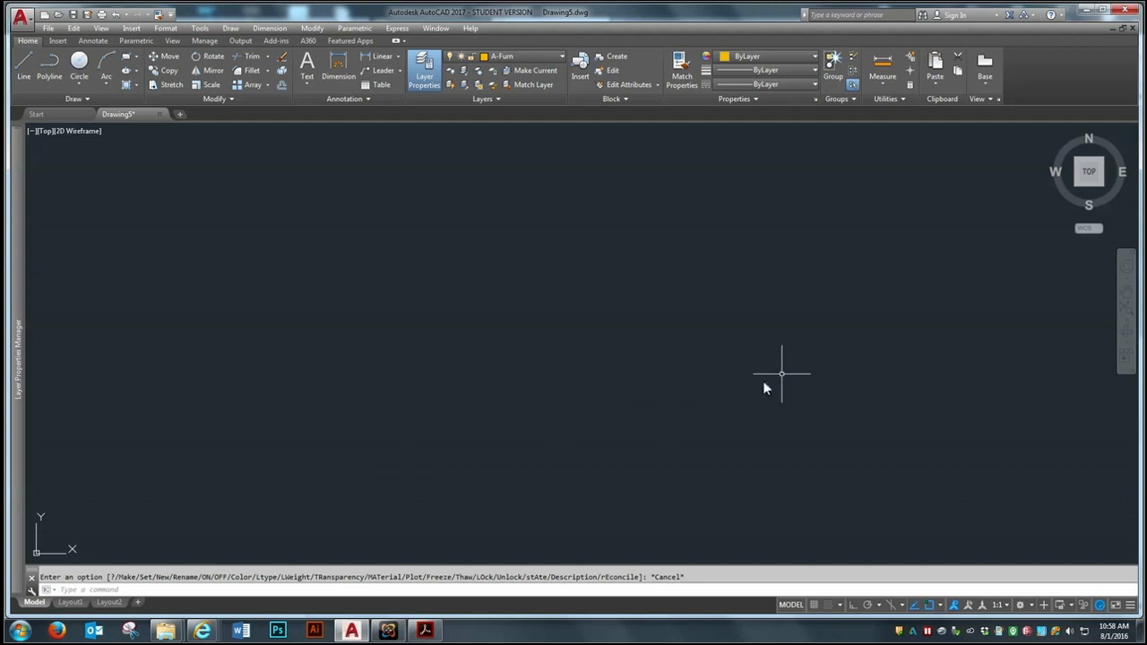
{"action": "left_click", "coordinate": [854, 607]}
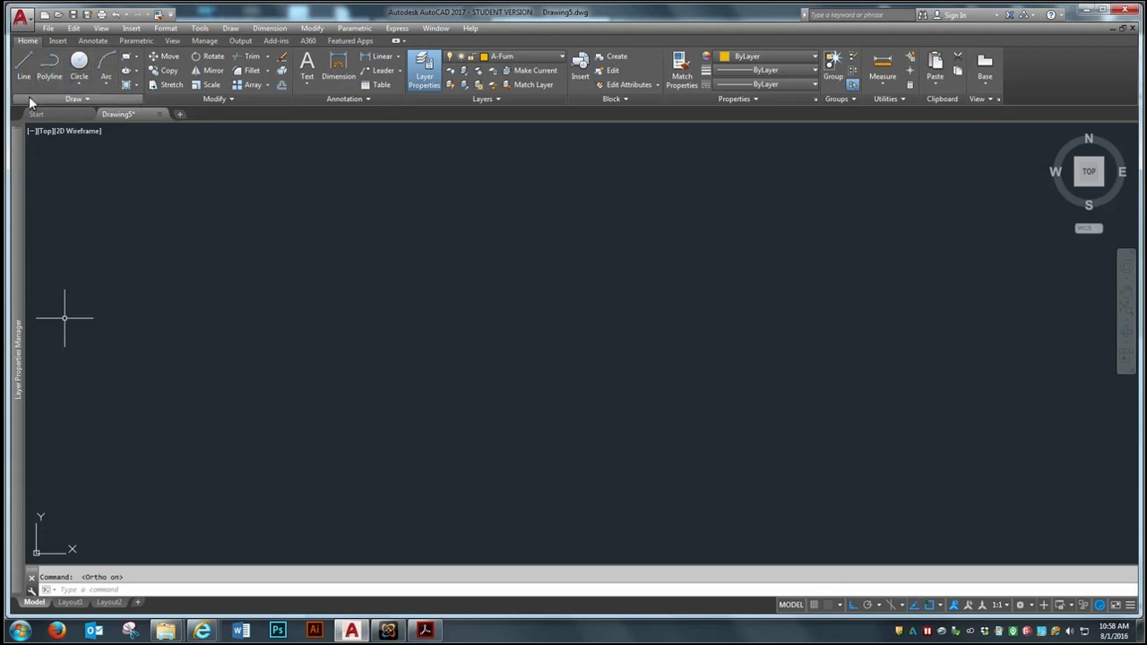
Draw the chest's plan-view outline with the Line command as a closed rectangle 3'10-1/2" wide and 1'6" deep.
{"action": "left_click", "coordinate": [24, 67]}
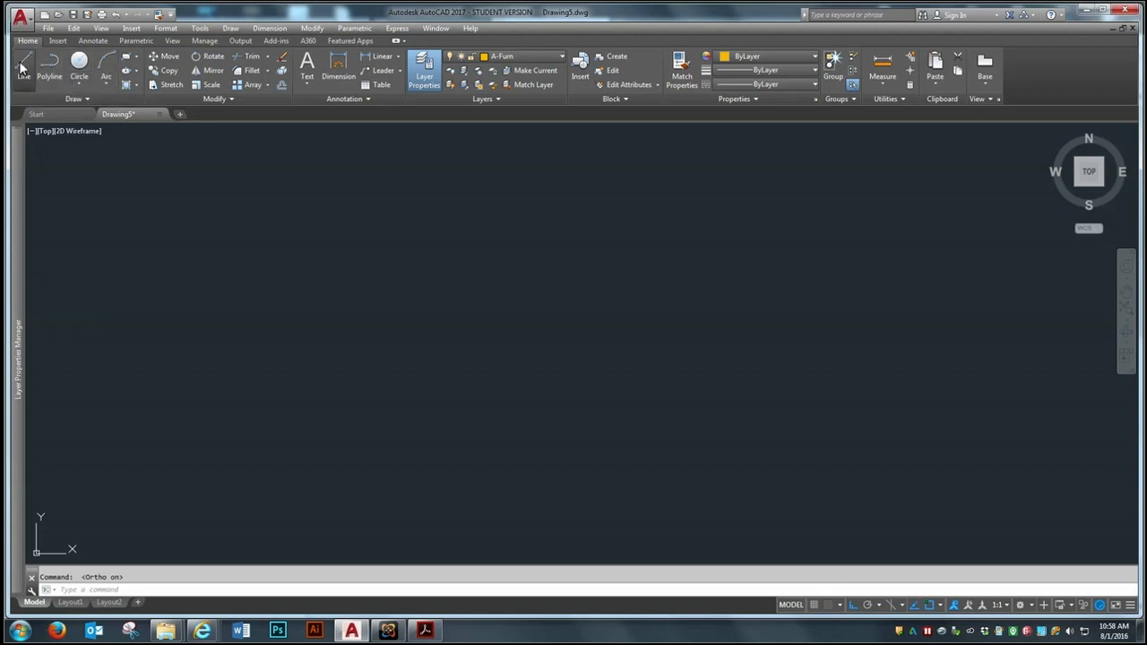
{"action": "left_click", "coordinate": [263, 395]}
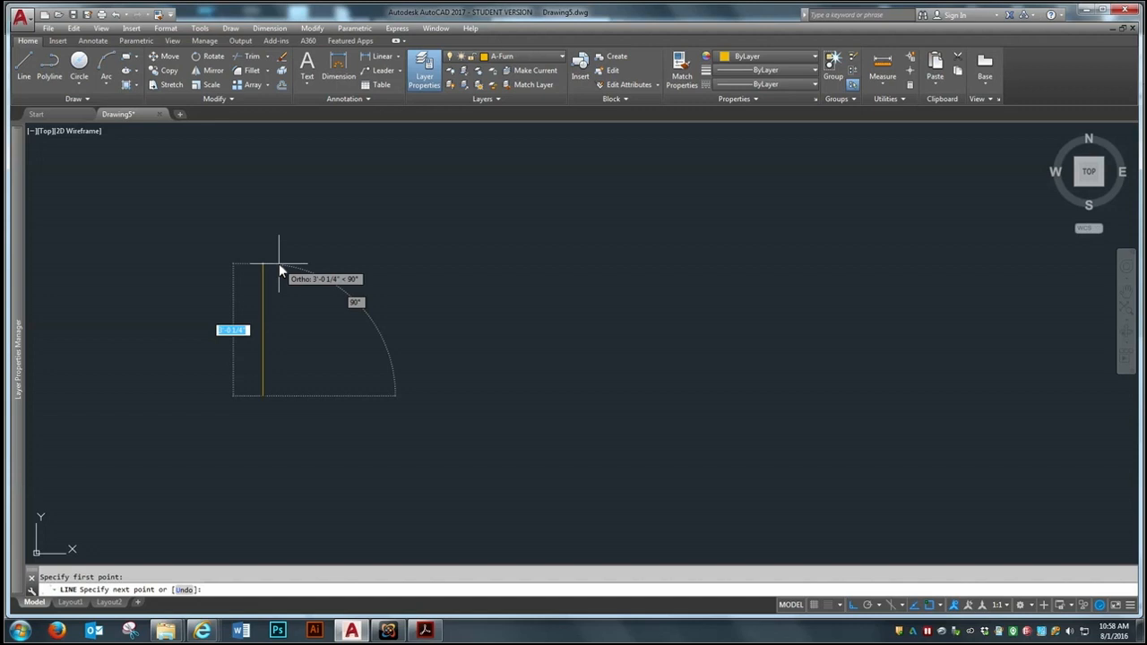
{"action": "type", "text": "1'6"}
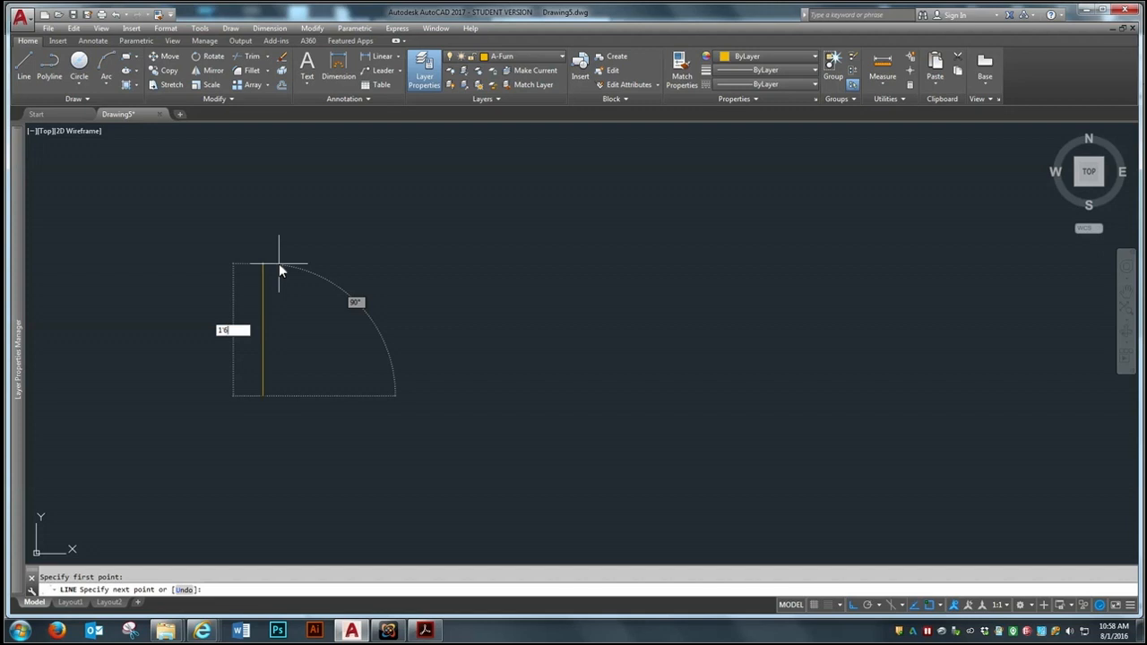
{"action": "key", "text": "Return"}
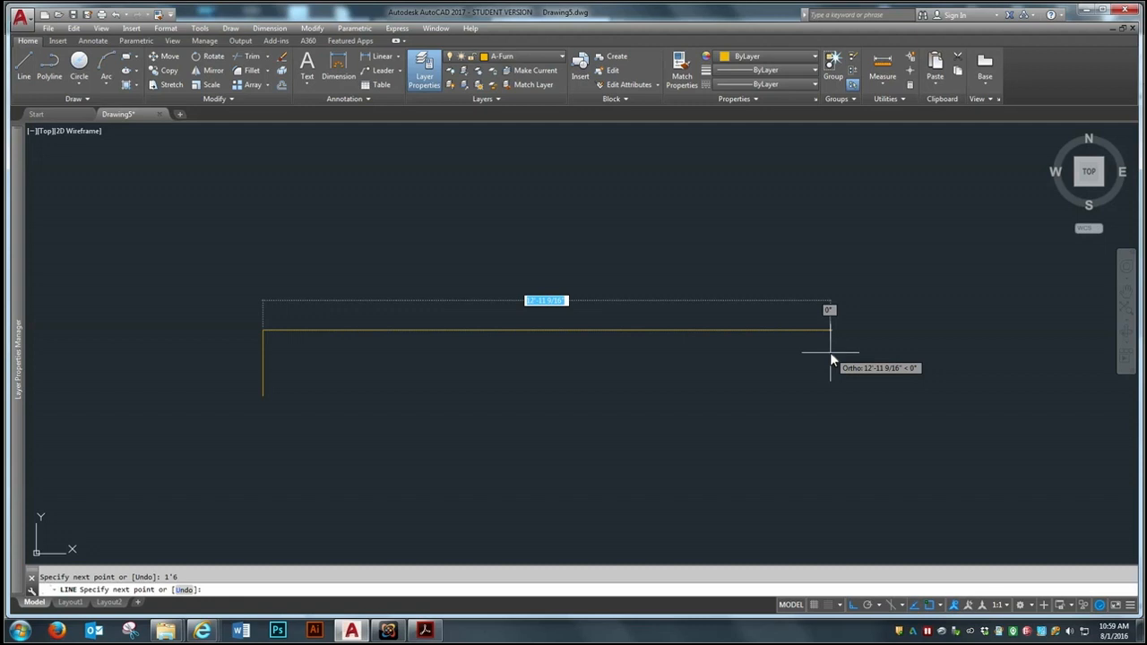
{"action": "type", "text": "3"}
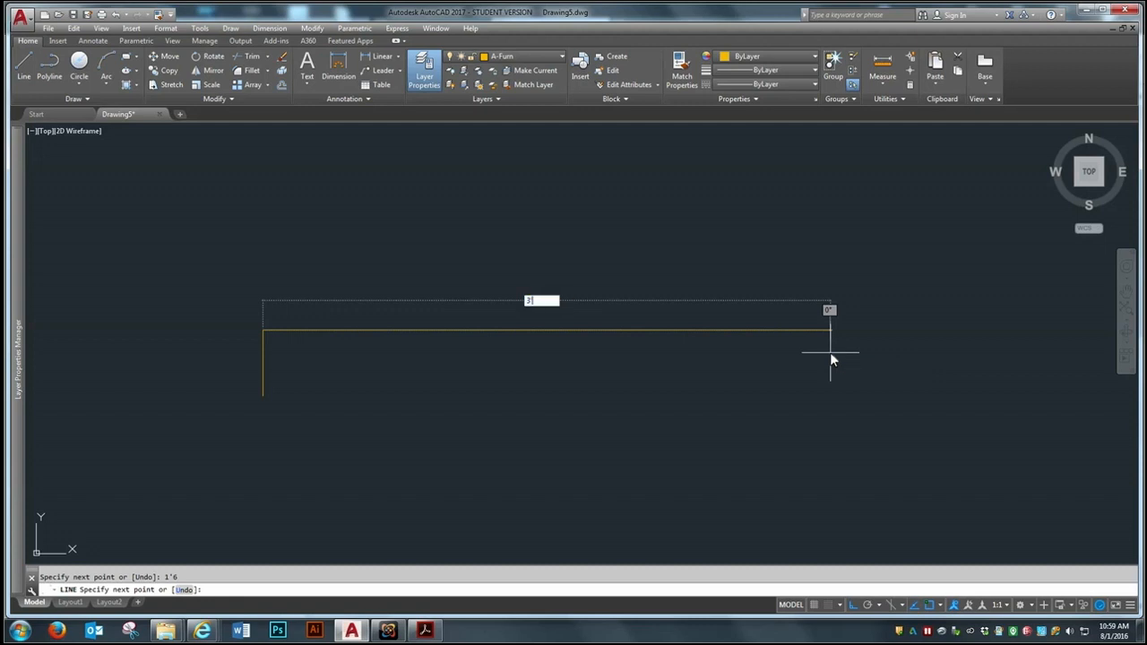
{"action": "type", "text": "'10-1/2"}
{"action": "key", "text": "Return"}
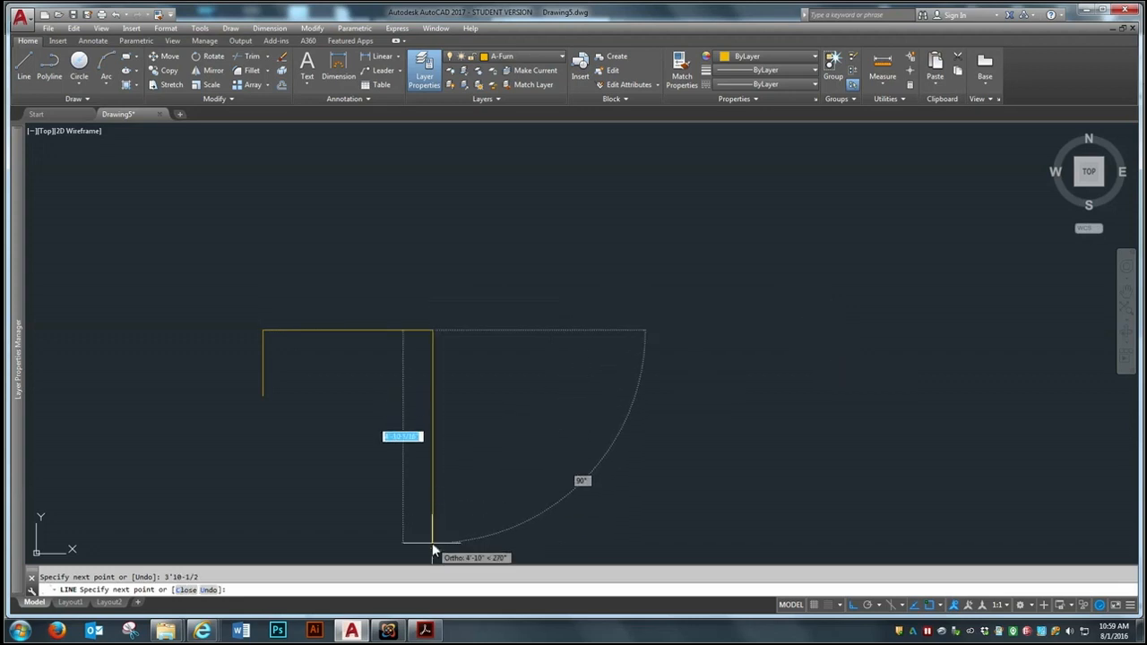
{"action": "type", "text": "1'6"}
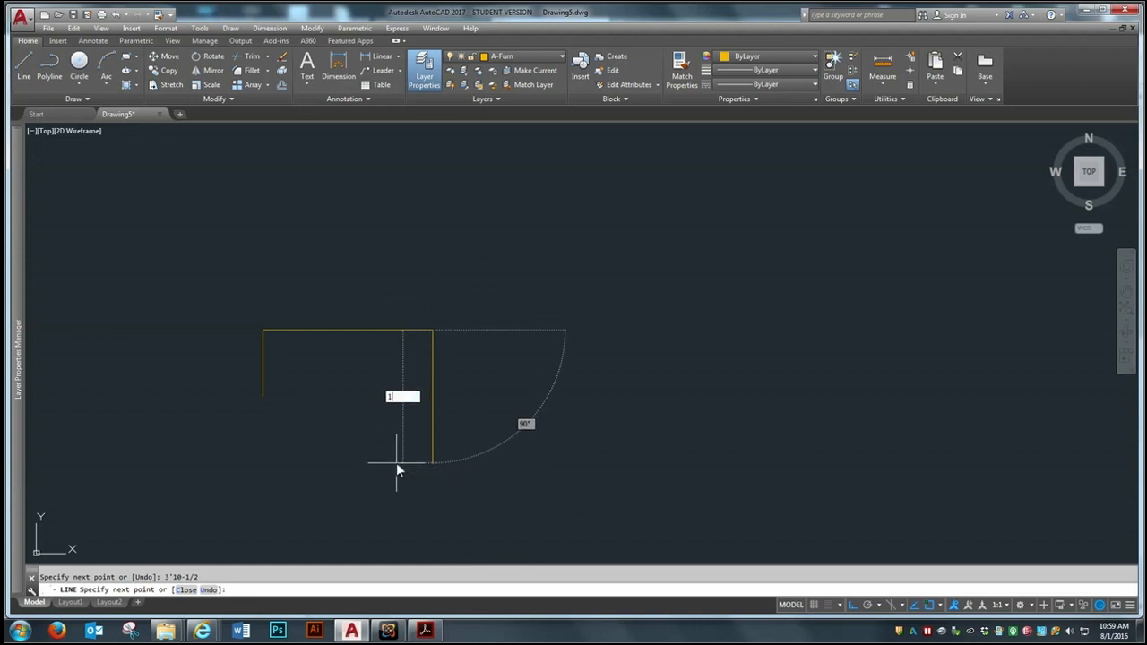
{"action": "key", "text": "Return"}
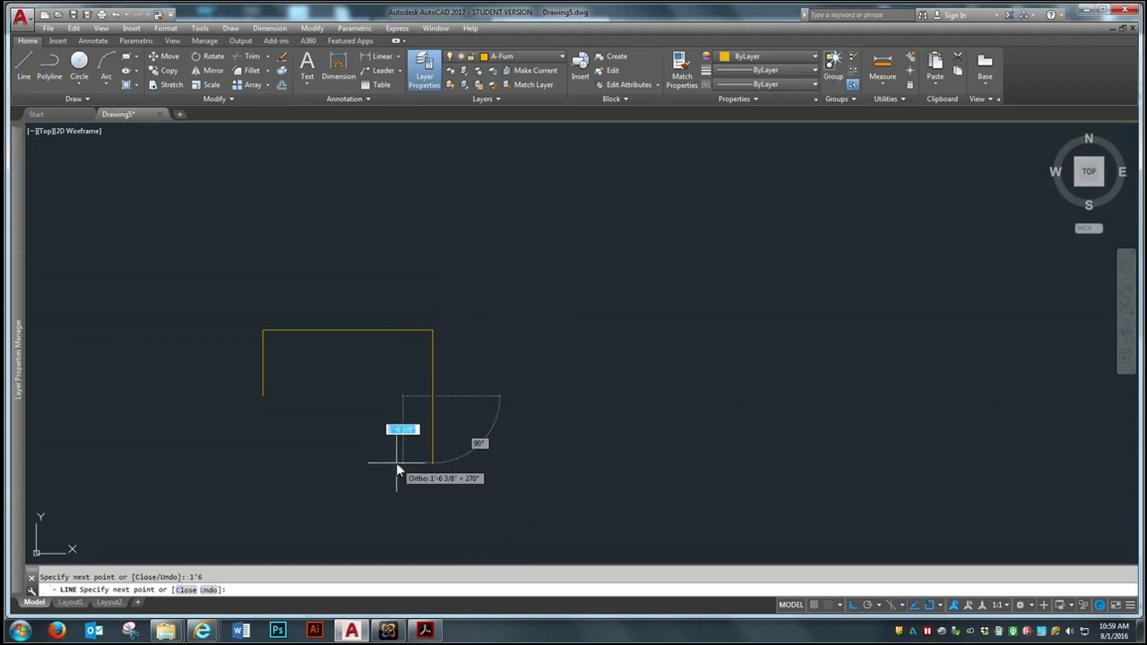
{"action": "type", "text": "c"}
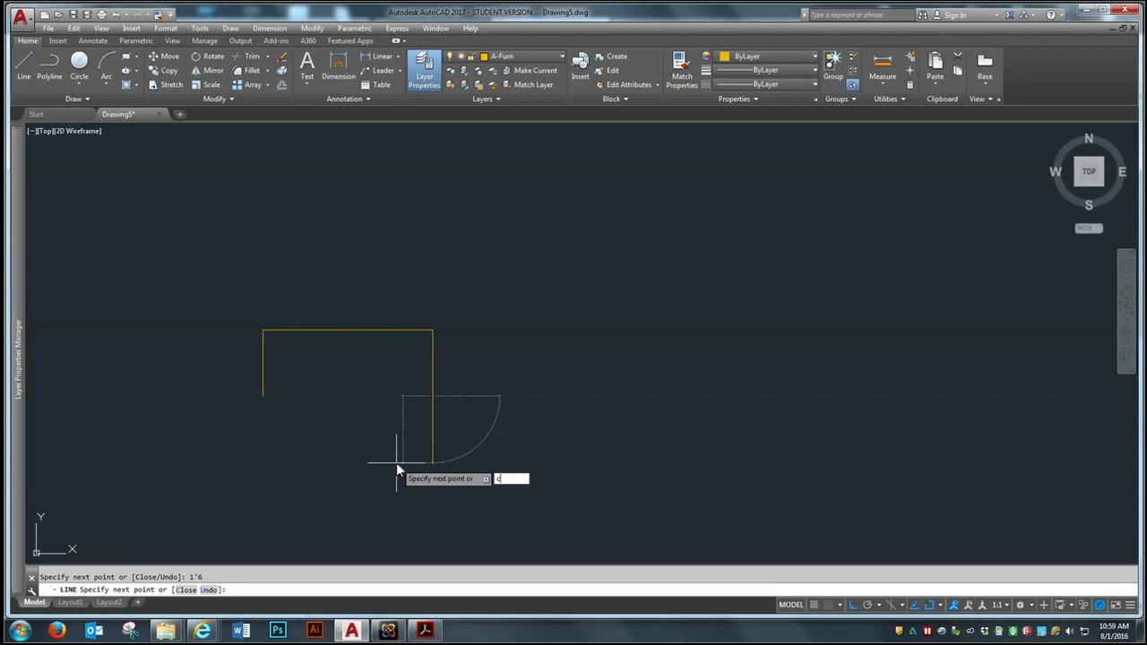
{"action": "key", "text": "Return"}
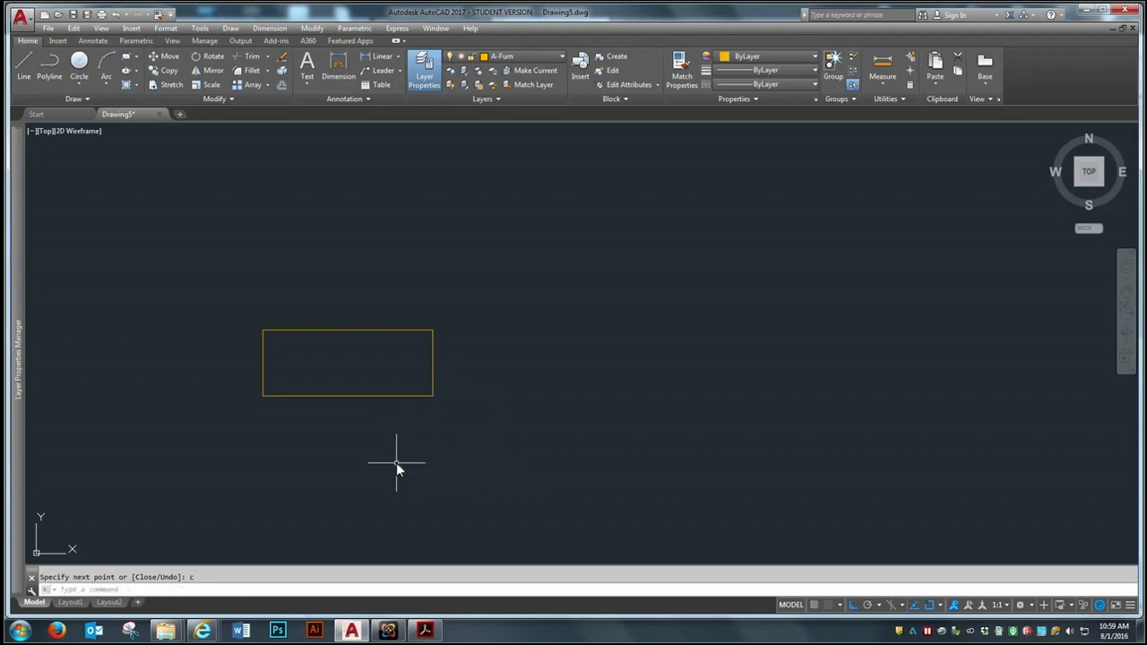
{"action": "scroll", "coordinate": [288, 352], "scroll_direction": "down", "scroll_amount": 2}
{"action": "scroll", "coordinate": [288, 352], "scroll_direction": "up", "scroll_amount": 4}
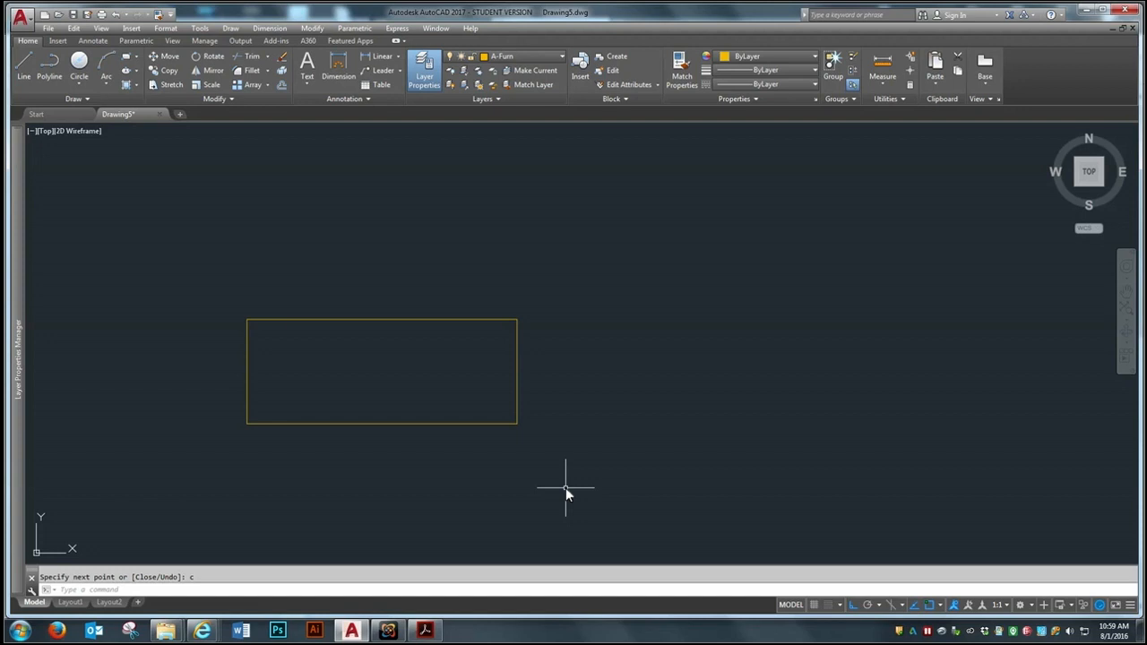
{"action": "scroll", "coordinate": [394, 293], "scroll_direction": "down", "scroll_amount": 2}
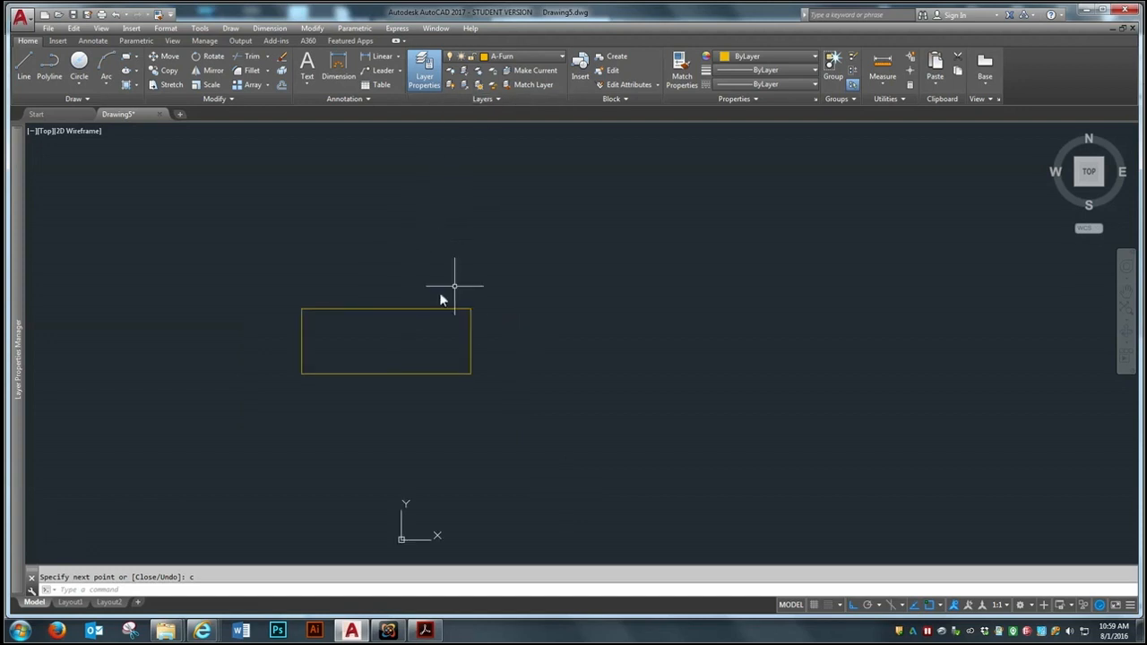
{"action": "scroll", "coordinate": [331, 350], "scroll_direction": "up", "scroll_amount": 2}
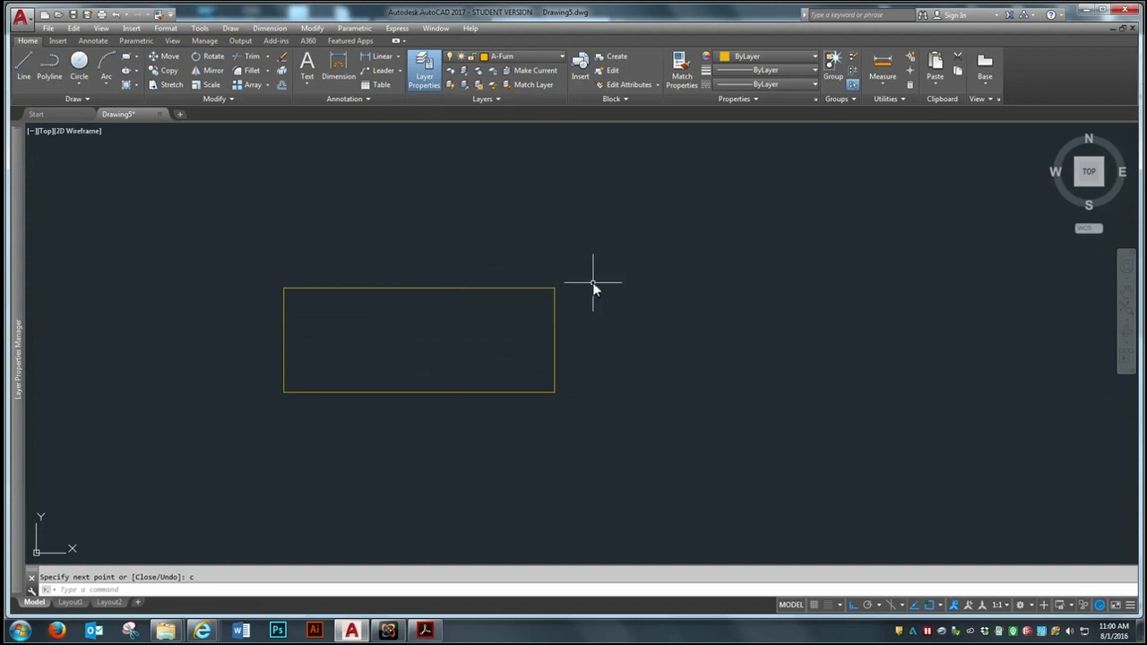
{"action": "scroll", "coordinate": [583, 355], "scroll_direction": "down", "scroll_amount": 2}
{"action": "scroll", "coordinate": [583, 355], "scroll_direction": "up", "scroll_amount": 2}
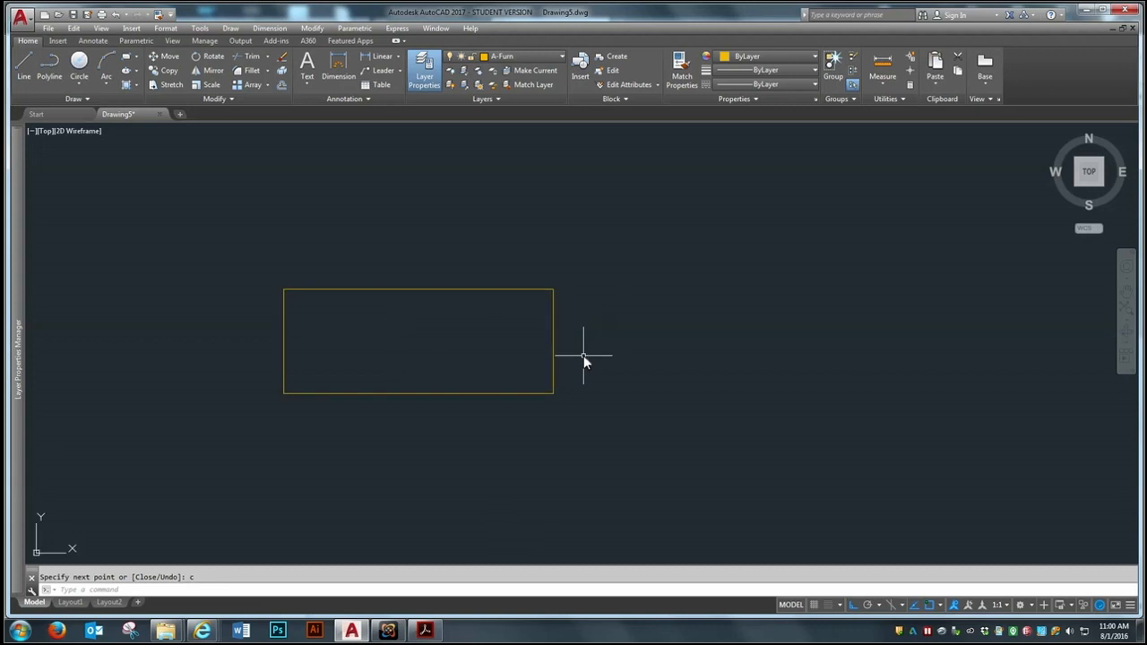
Save the drawing in the Week 3 folder, naming it with the author's surname followed by "-Drawers".
{"action": "left_click", "coordinate": [51, 29]}
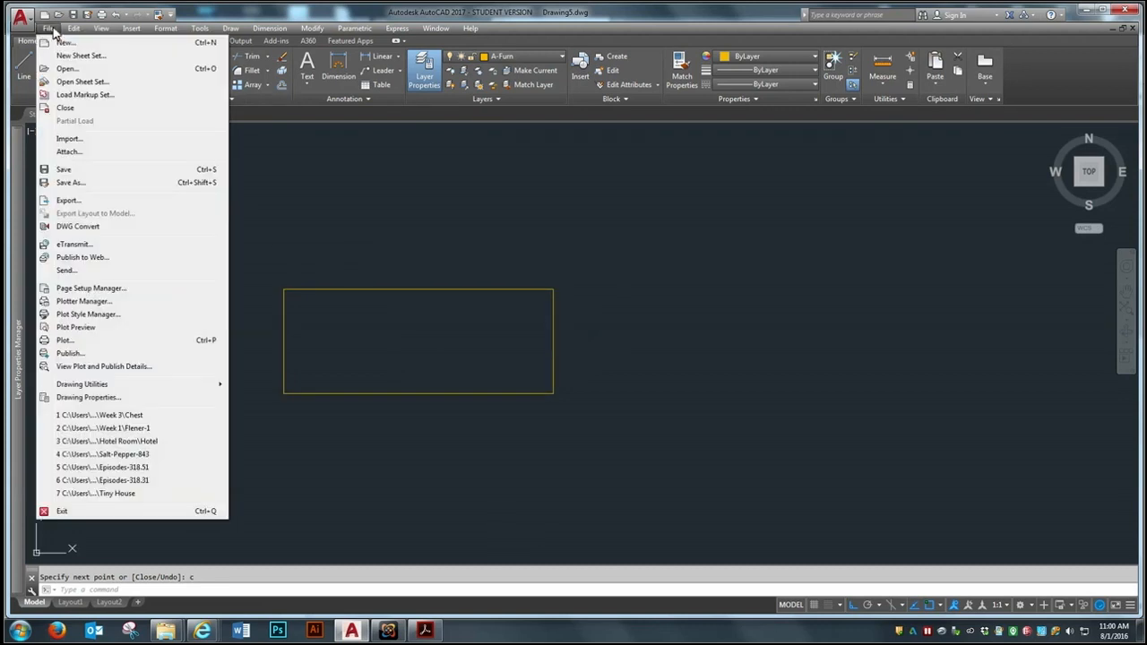
{"action": "left_click", "coordinate": [72, 183]}
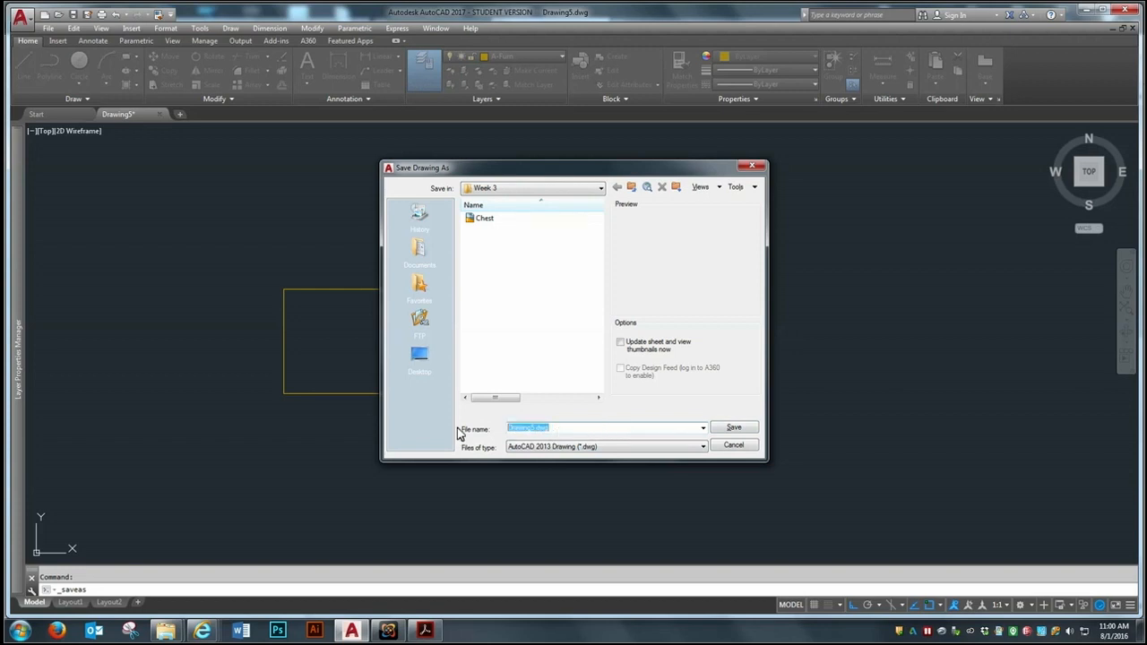
{"action": "type", "text": "Flener-Ches"}
{"action": "key", "text": "BackSpace"}
{"action": "key", "text": "BackSpace"}
{"action": "key", "text": "BackSpace"}
{"action": "key", "text": "BackSpace"}
{"action": "type", "text": "Drawers"}
{"action": "left_click", "coordinate": [734, 427]}
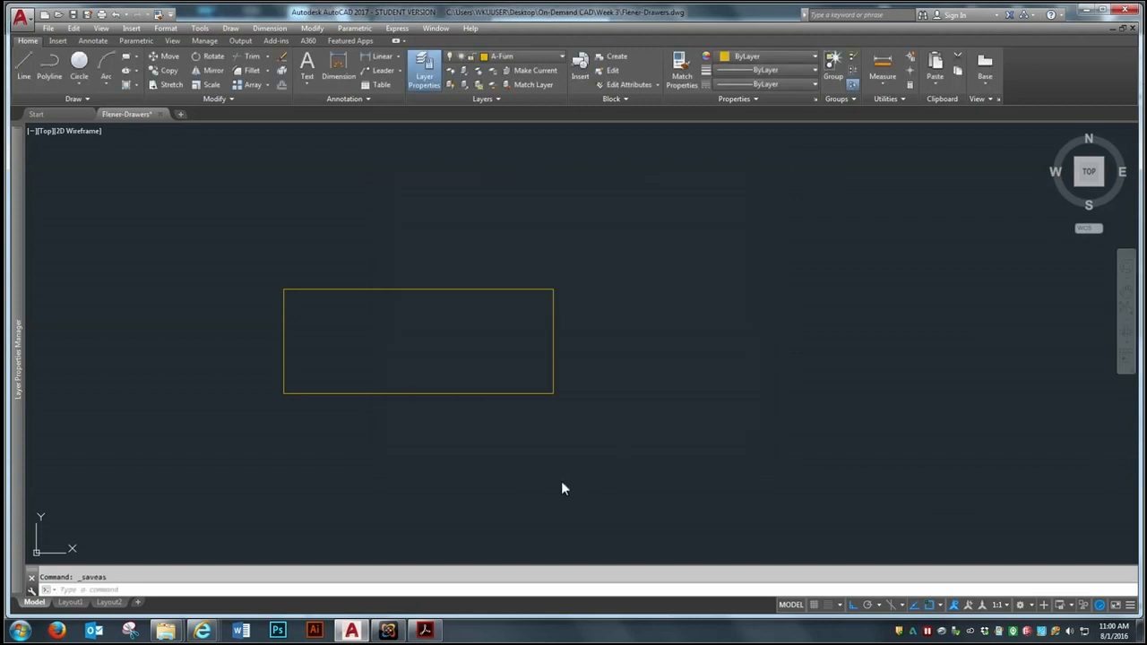
Switch to the Blackboard page in Internet Explorer and review the Week 3 objectives, assignment and files.
{"action": "left_click", "coordinate": [351, 631]}
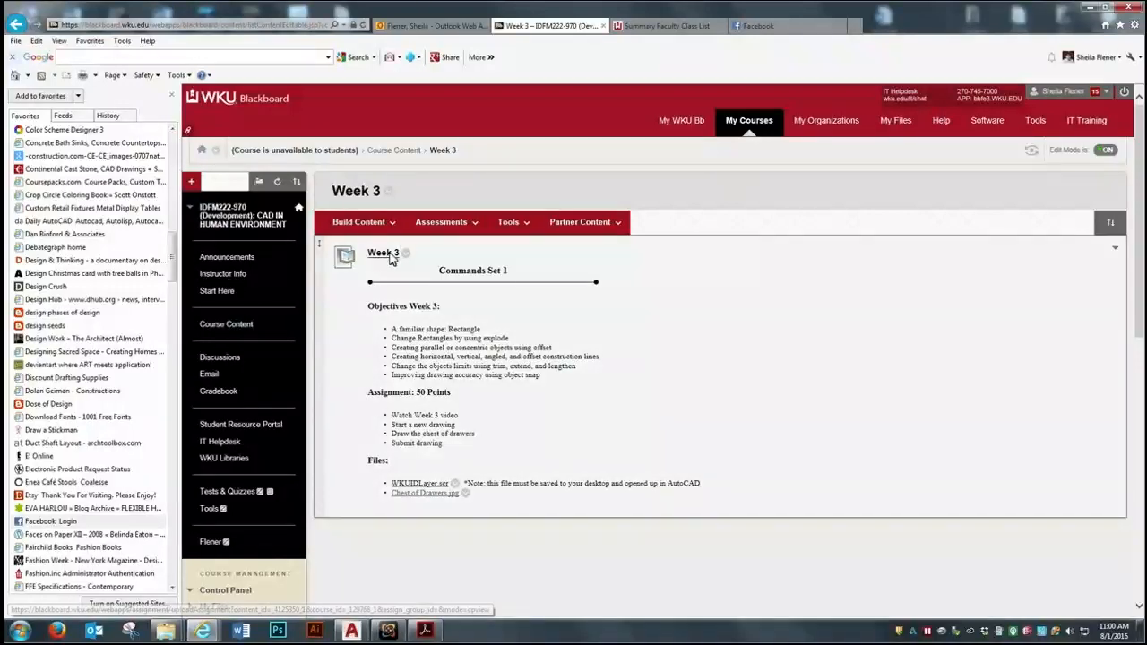
{"action": "scroll", "coordinate": [408, 523], "scroll_direction": "down", "scroll_amount": 2}
{"action": "scroll", "coordinate": [408, 523], "scroll_direction": "up", "scroll_amount": 2}
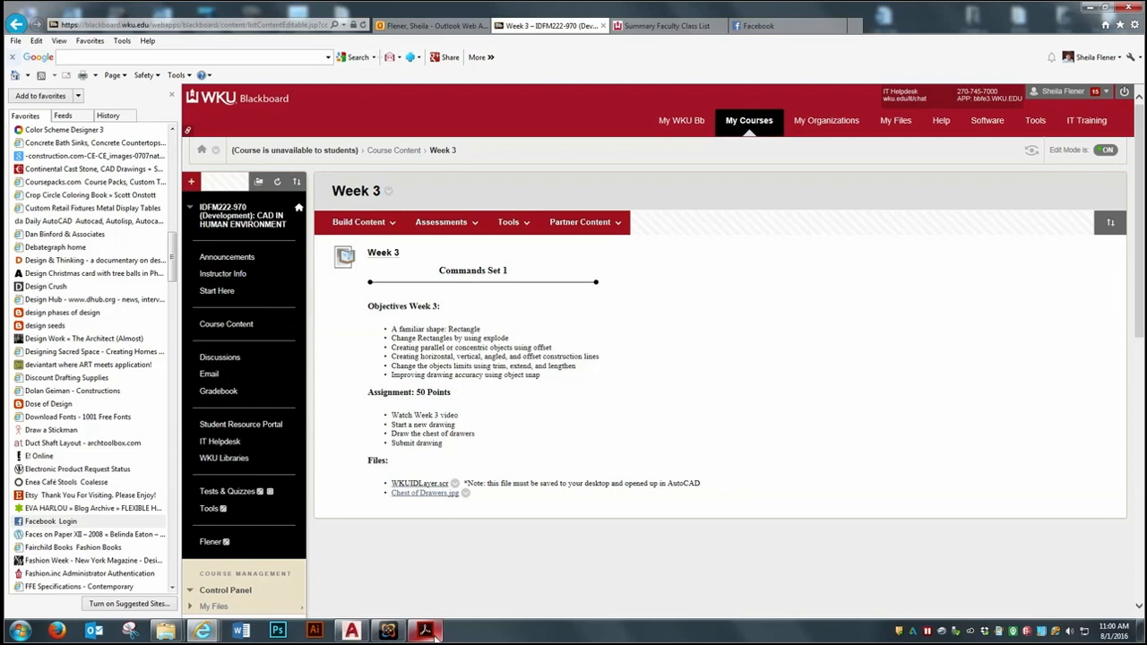